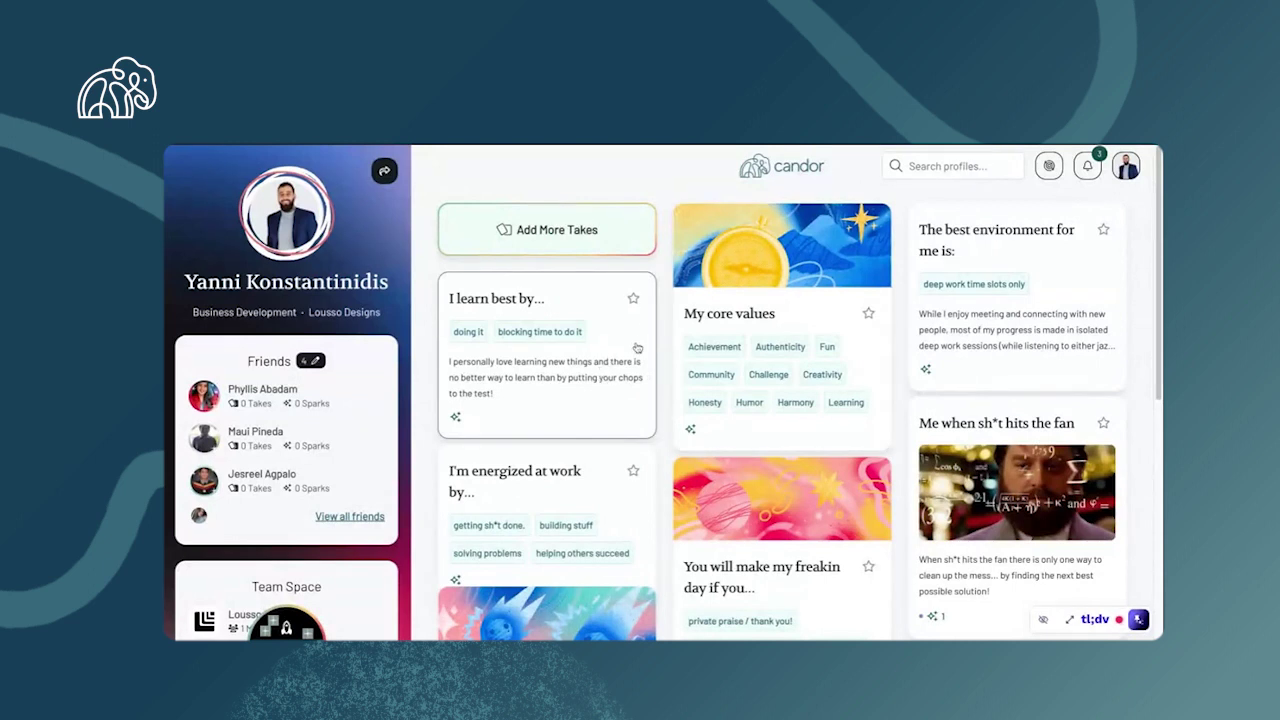
Open the 'You will make my freakin day if you...' take card from the feed in enlarged view.
scroll(648, 333, down, 1)
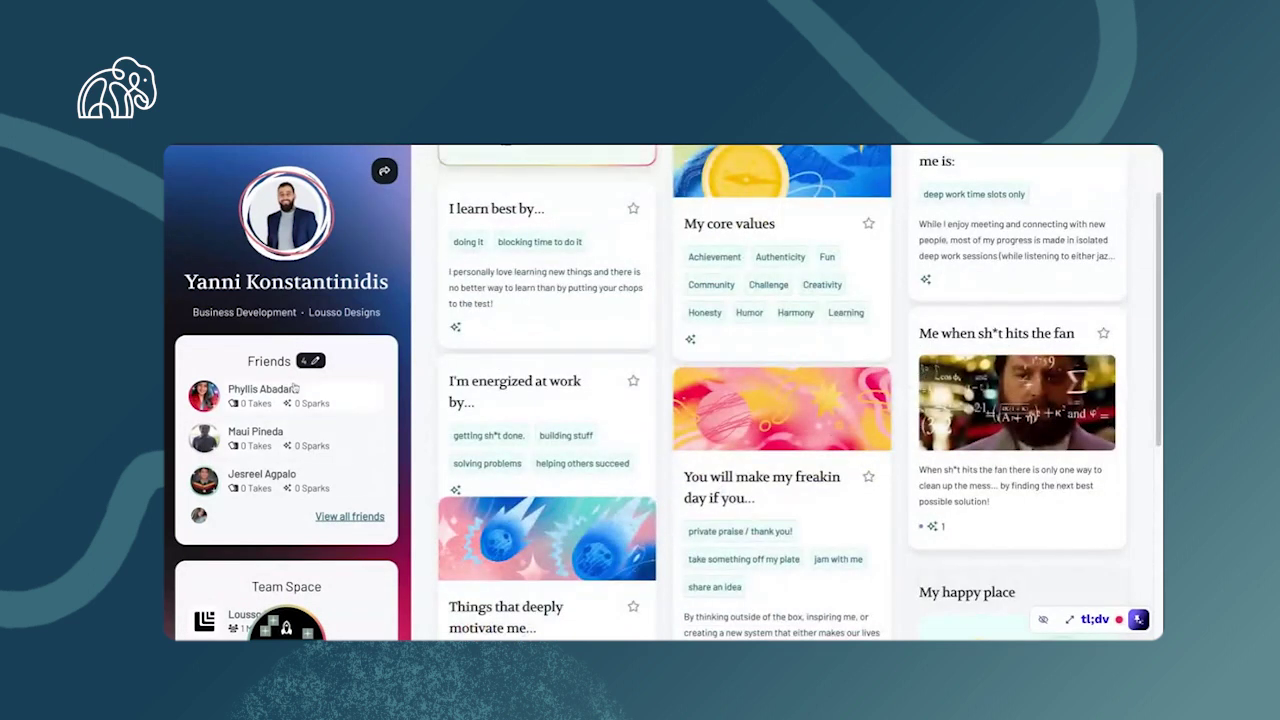
scroll(613, 394, up, 1)
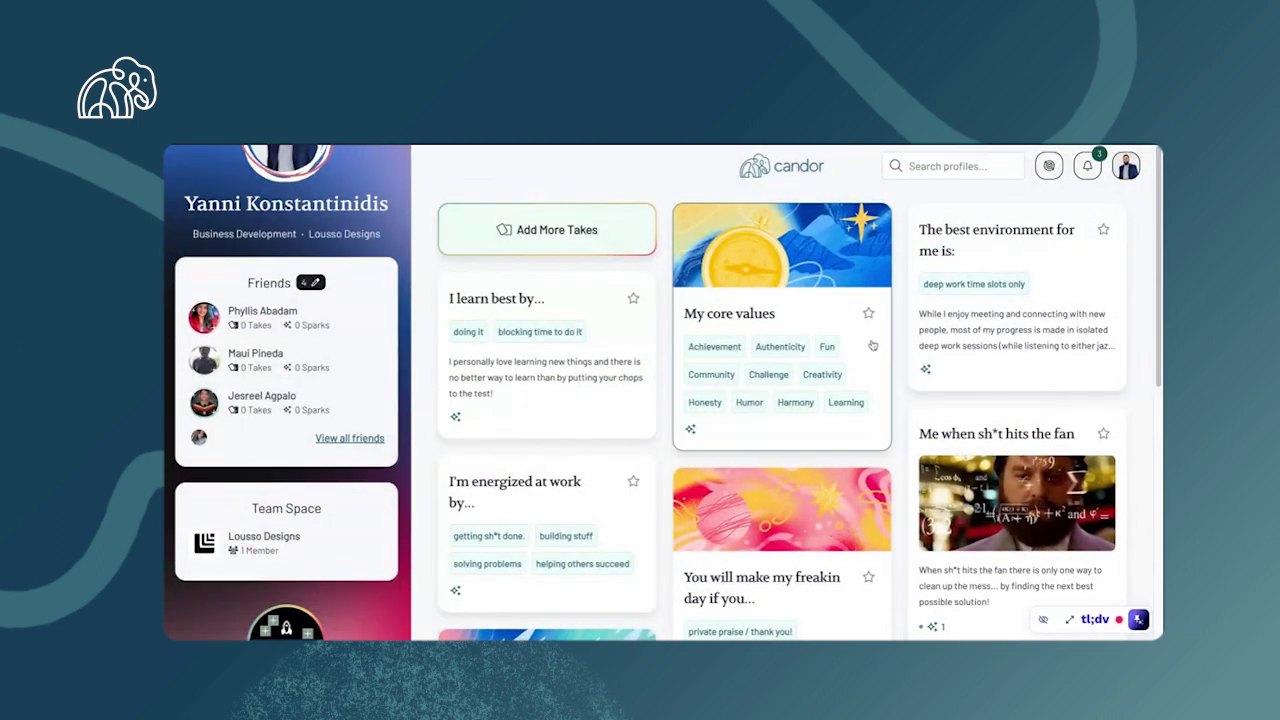
scroll(818, 395, down, 1)
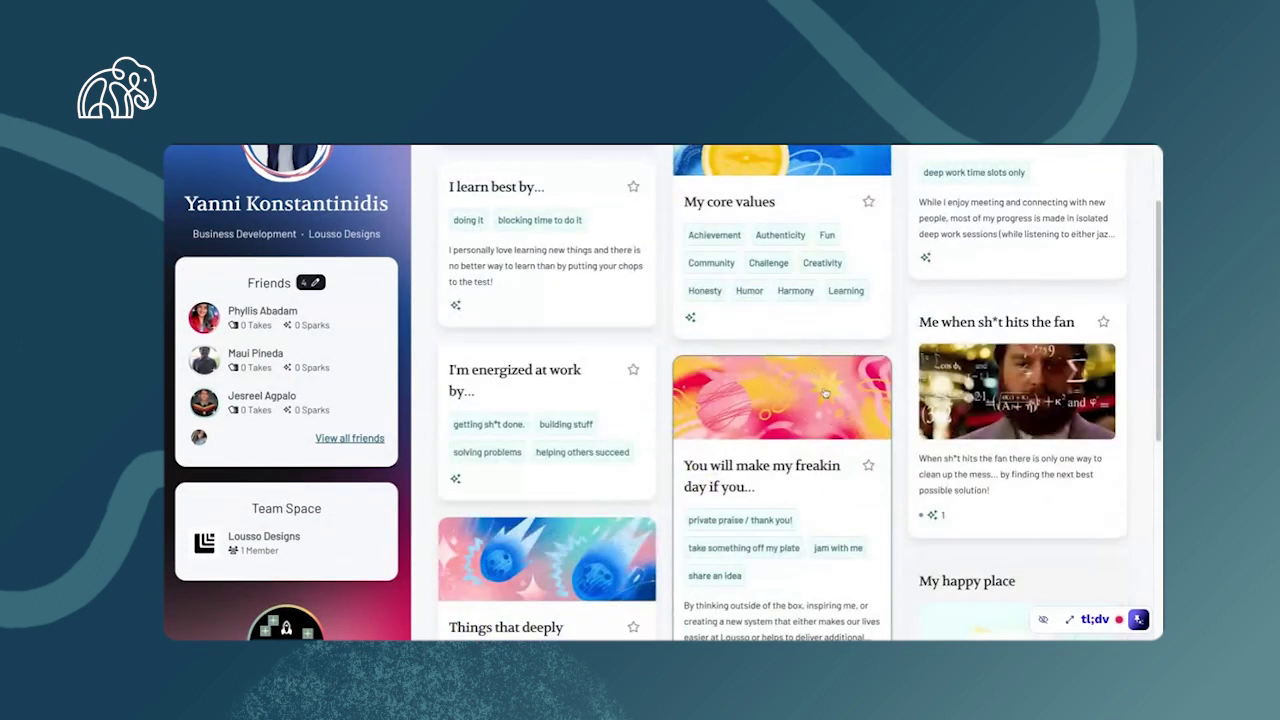
click(843, 504)
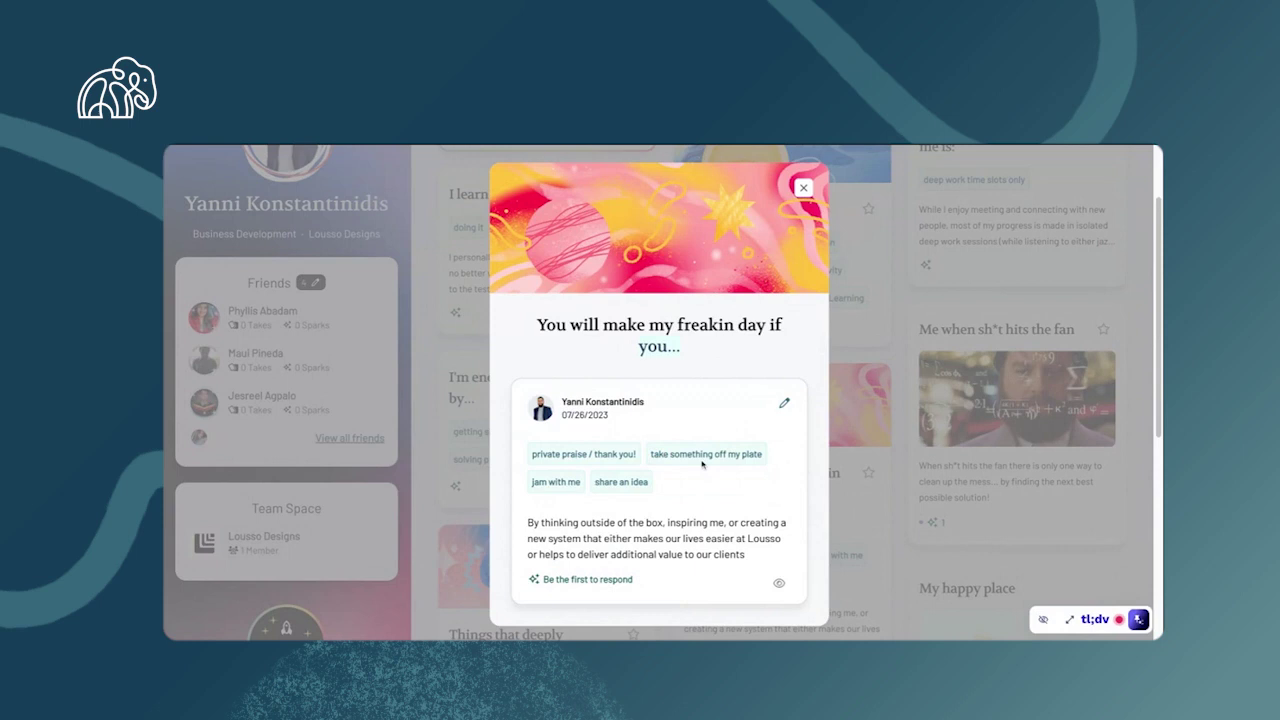
click(557, 482)
Write a 'How do you relax?' take: 'I like to play soccer and I like to hangout with my dog Sonny.'.
click(803, 187)
click(565, 251)
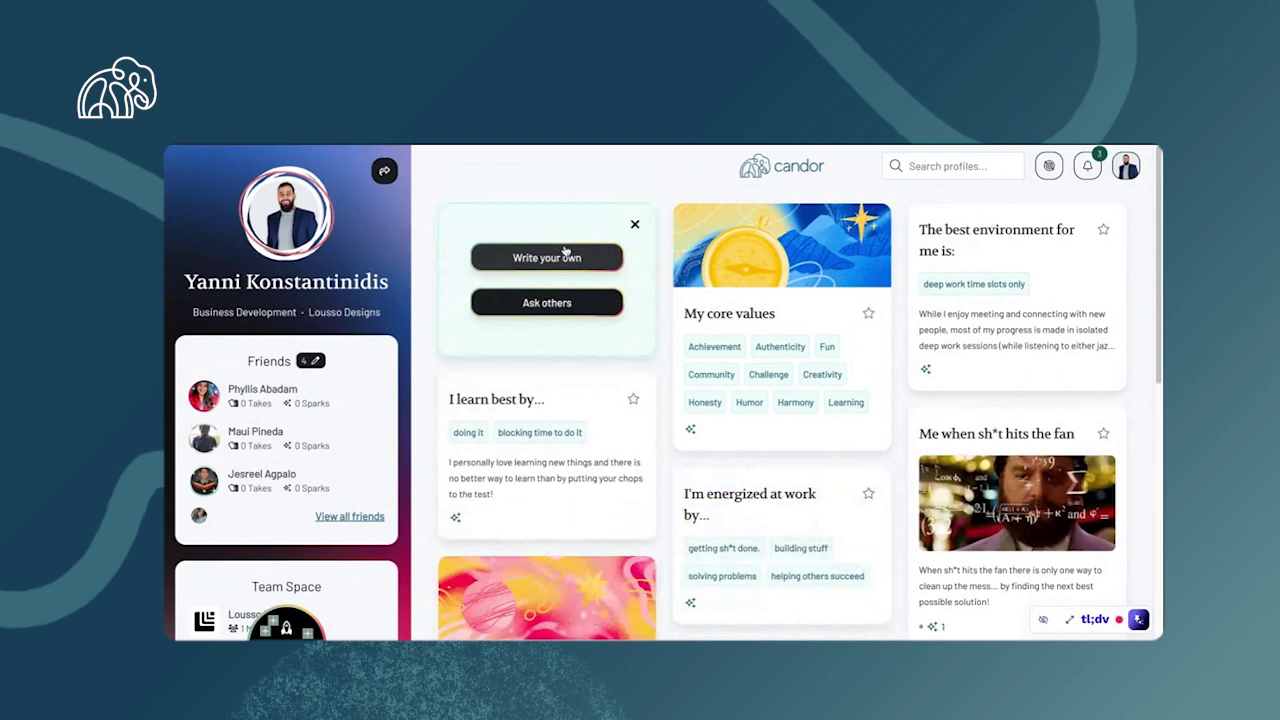
click(594, 262)
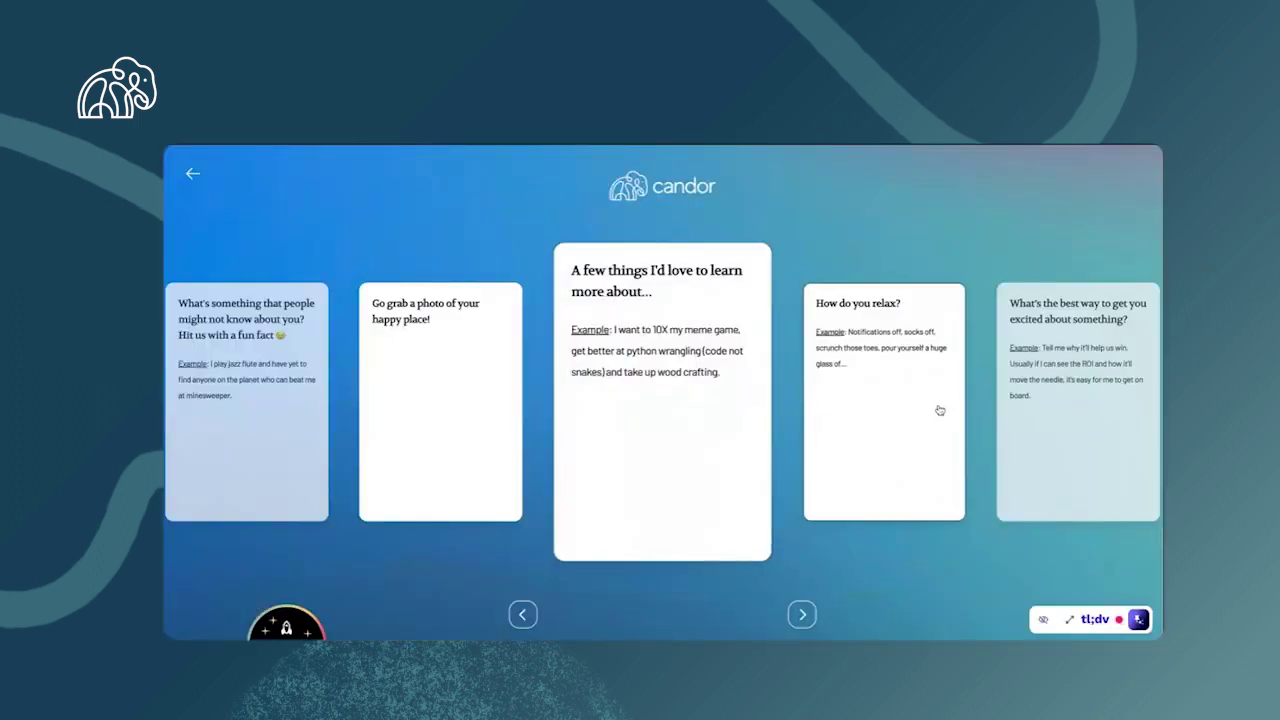
click(895, 449)
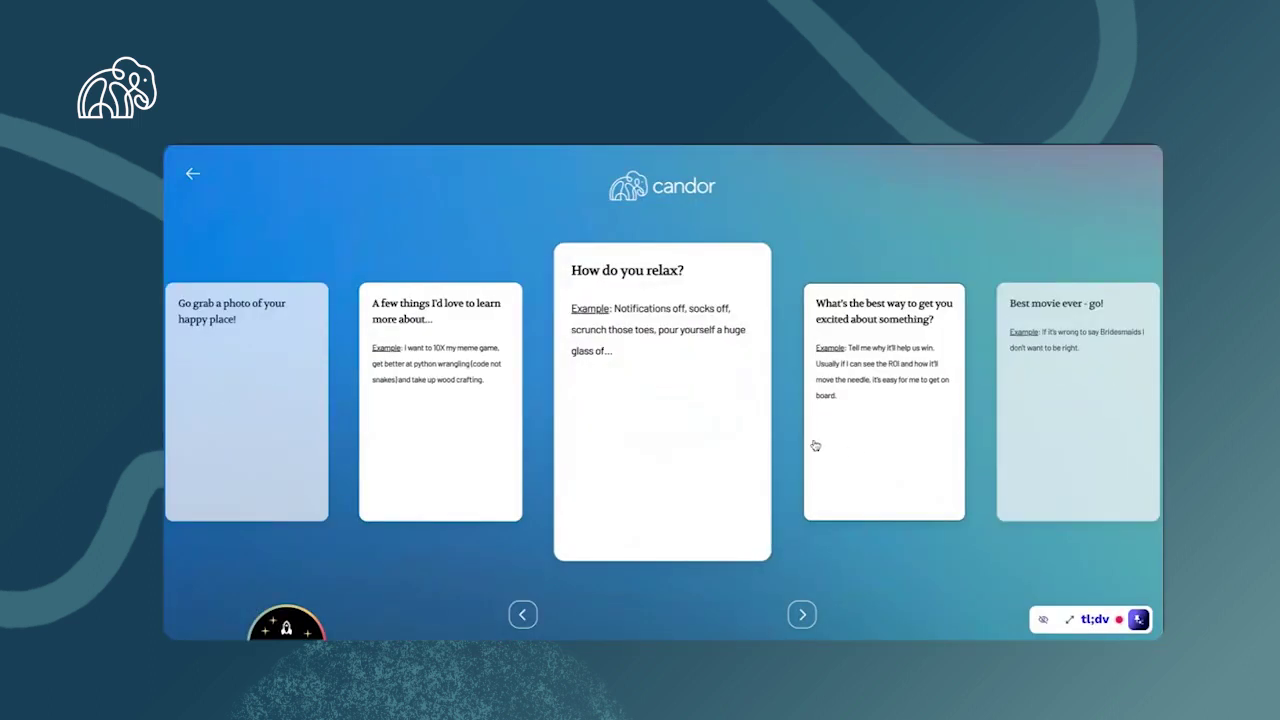
click(666, 409)
text(I li)
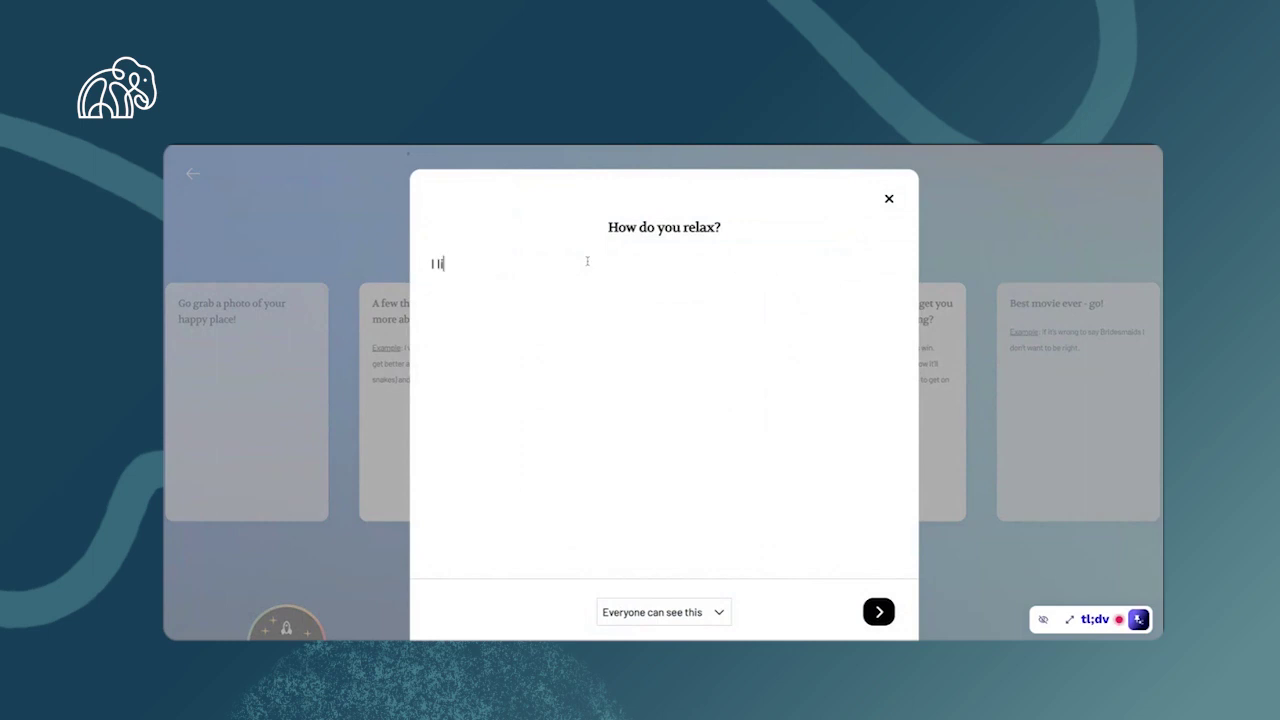
text(ke to play soccer a)
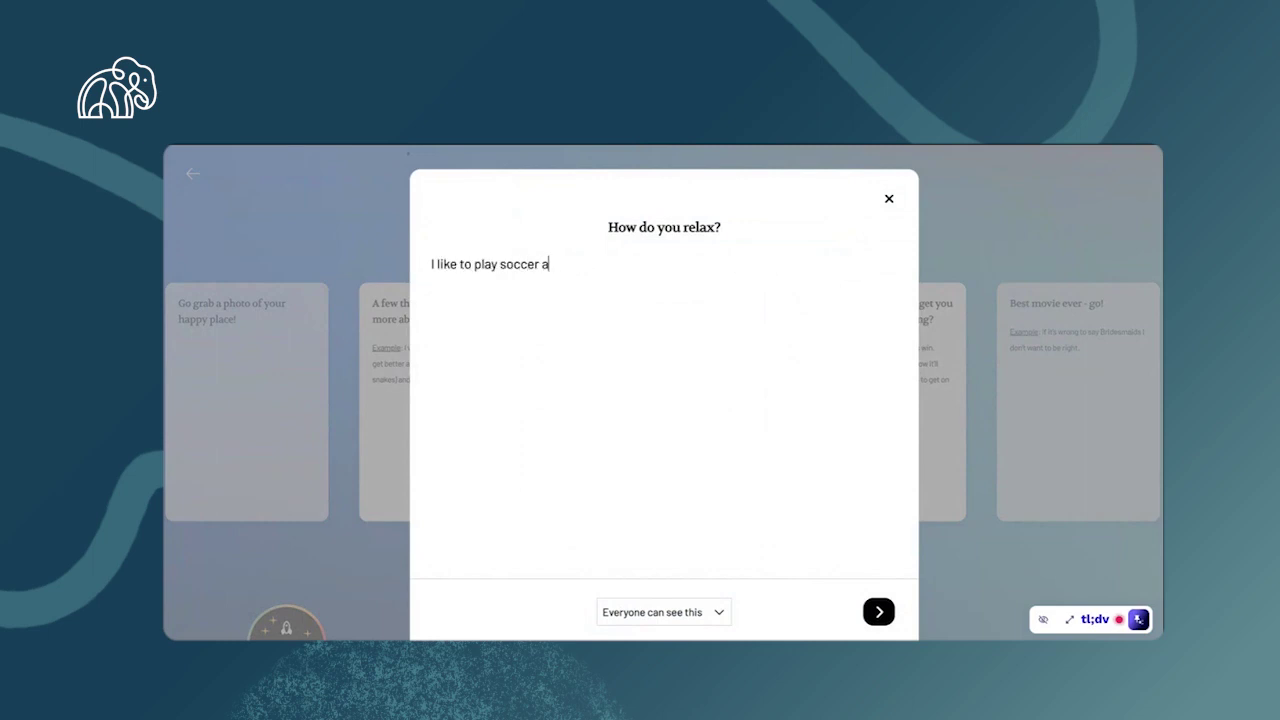
text(nd I like to hang)
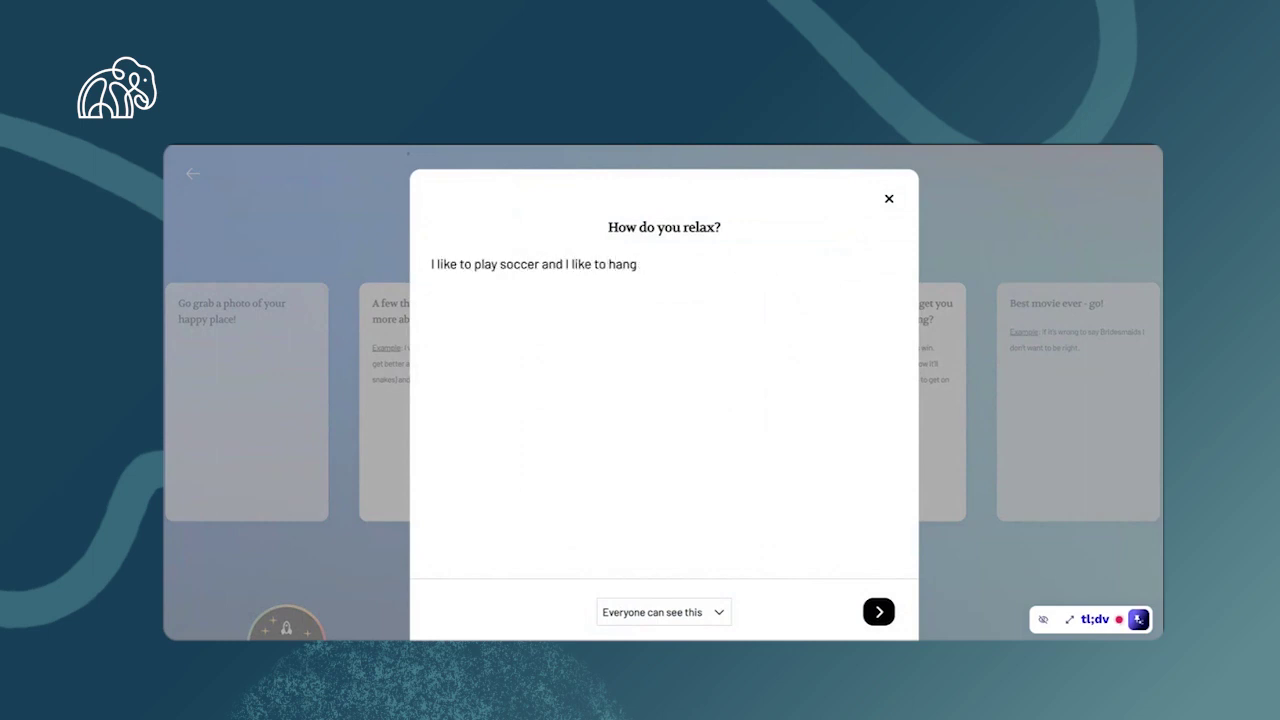
text(out with my dog Sonny.)
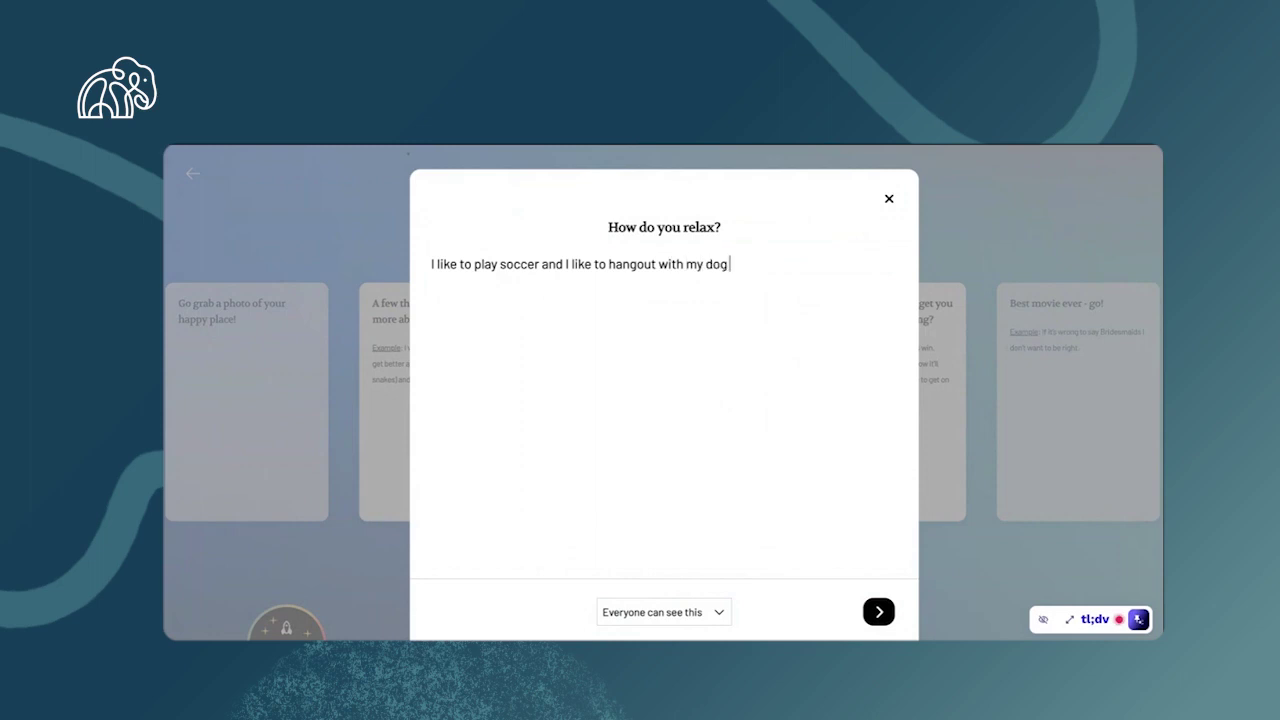
key(Return)
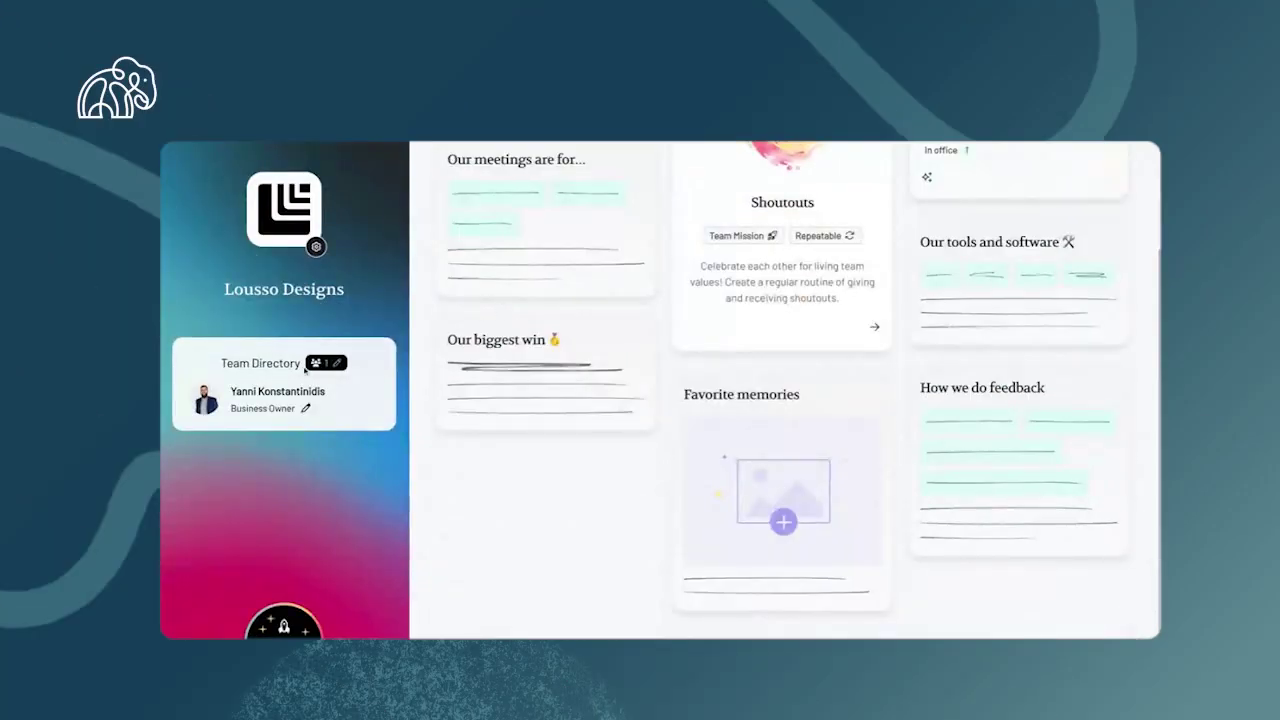
Copy the teammate invite link from the Lousso Designs Team Directory.
click(333, 364)
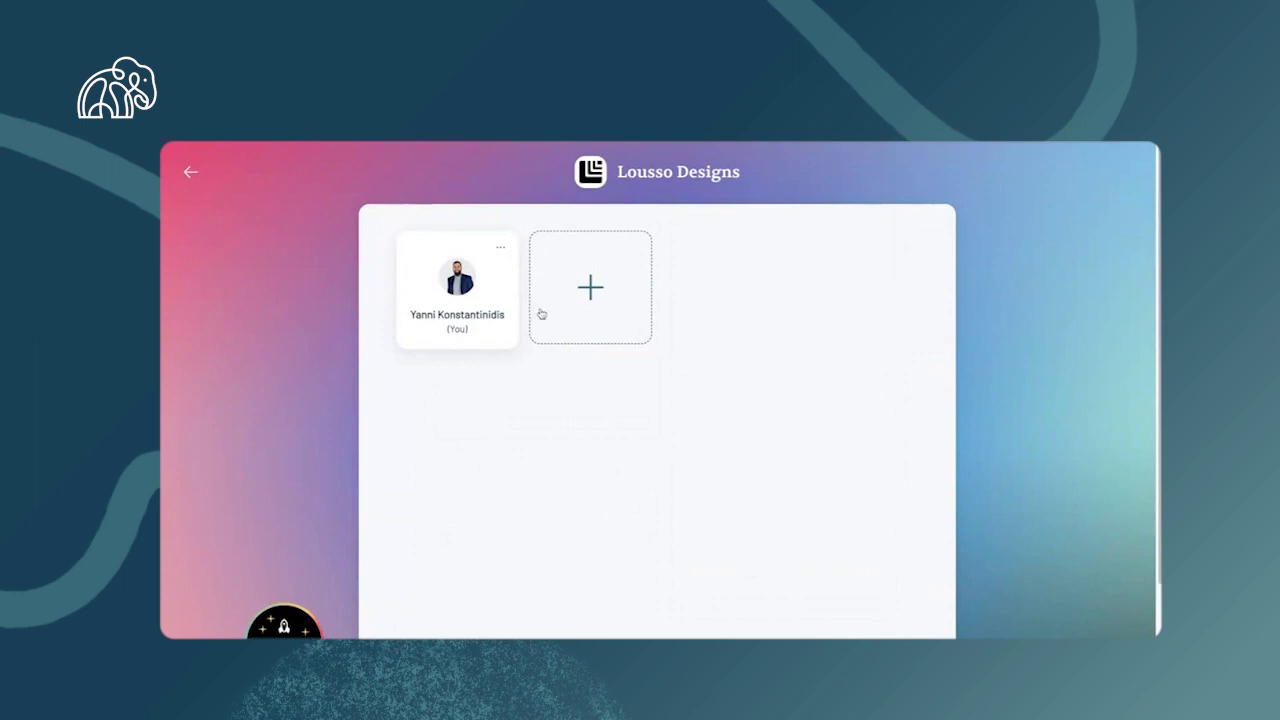
click(590, 288)
click(680, 338)
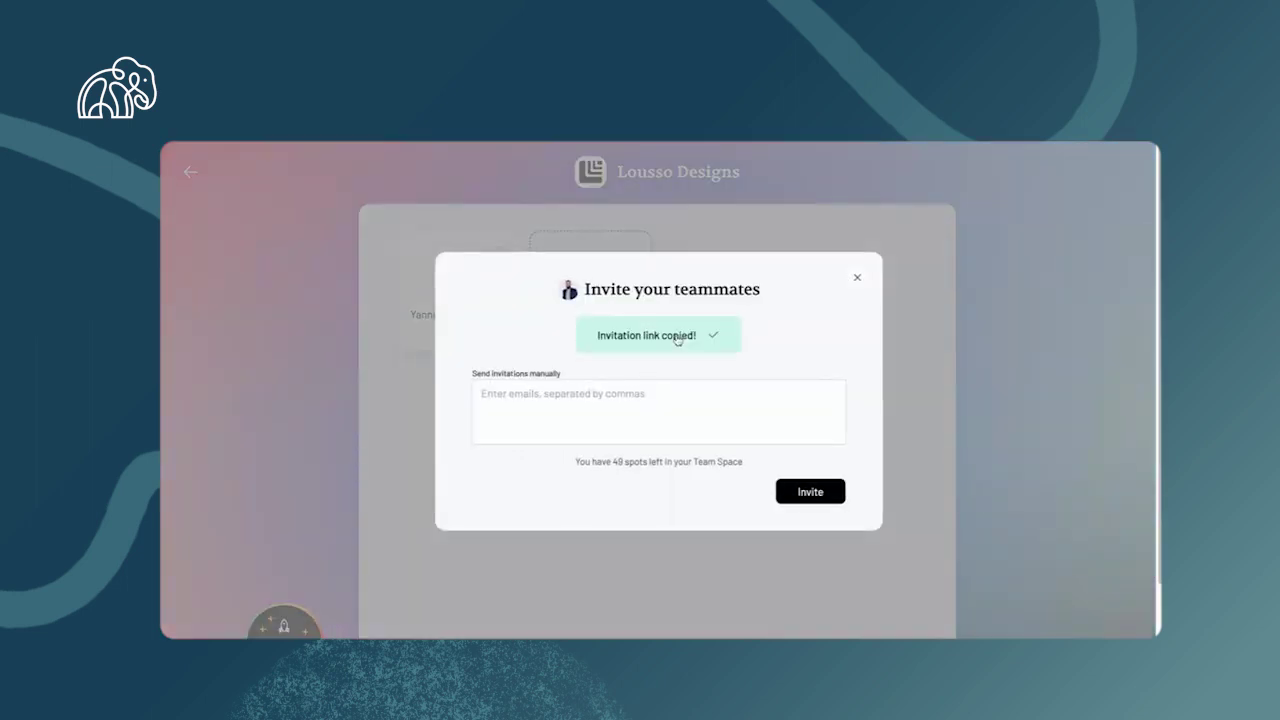
click(855, 281)
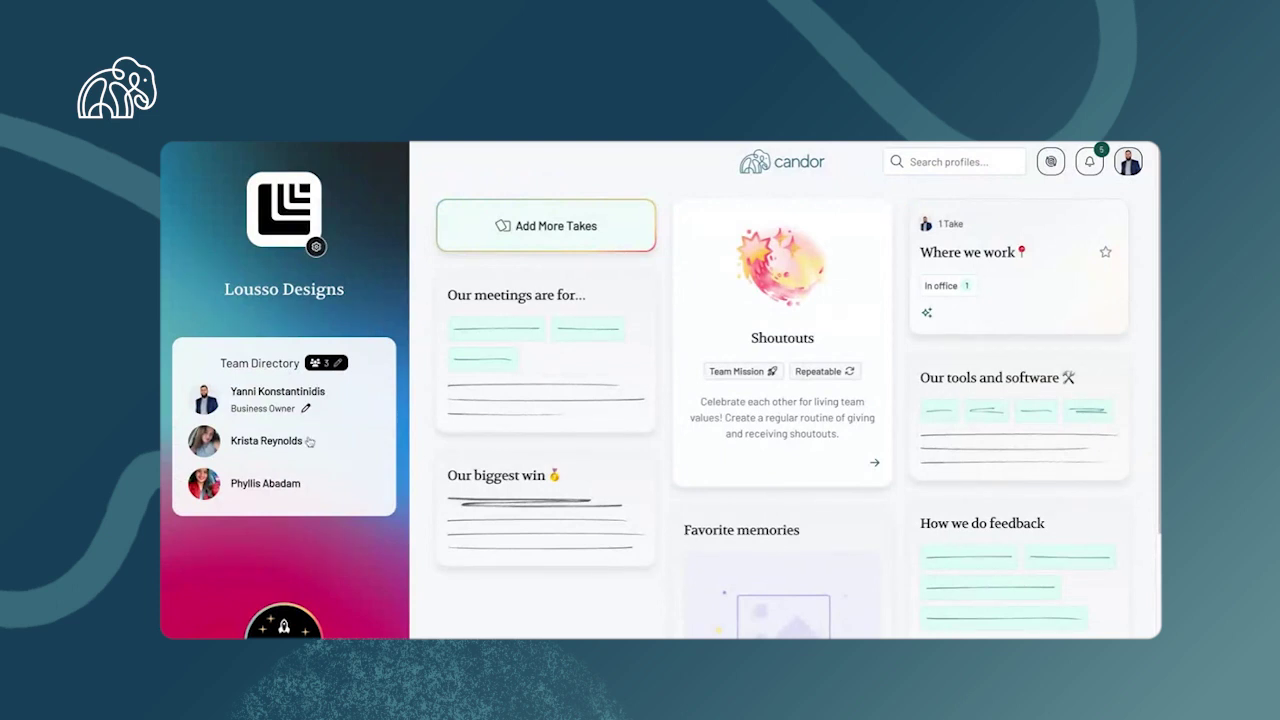
Open the full Lousso Designs team directory page and scroll through its members.
click(300, 440)
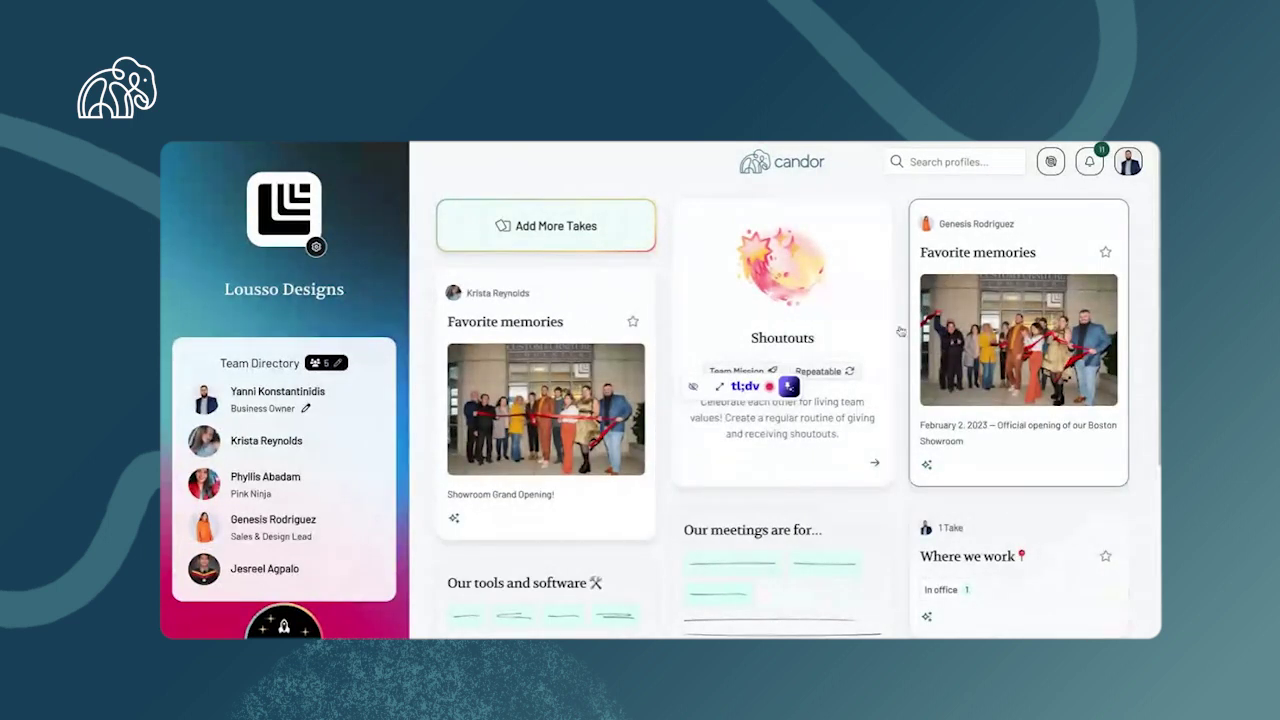
scroll(546, 400, down, 1)
scroll(546, 400, down, 1)
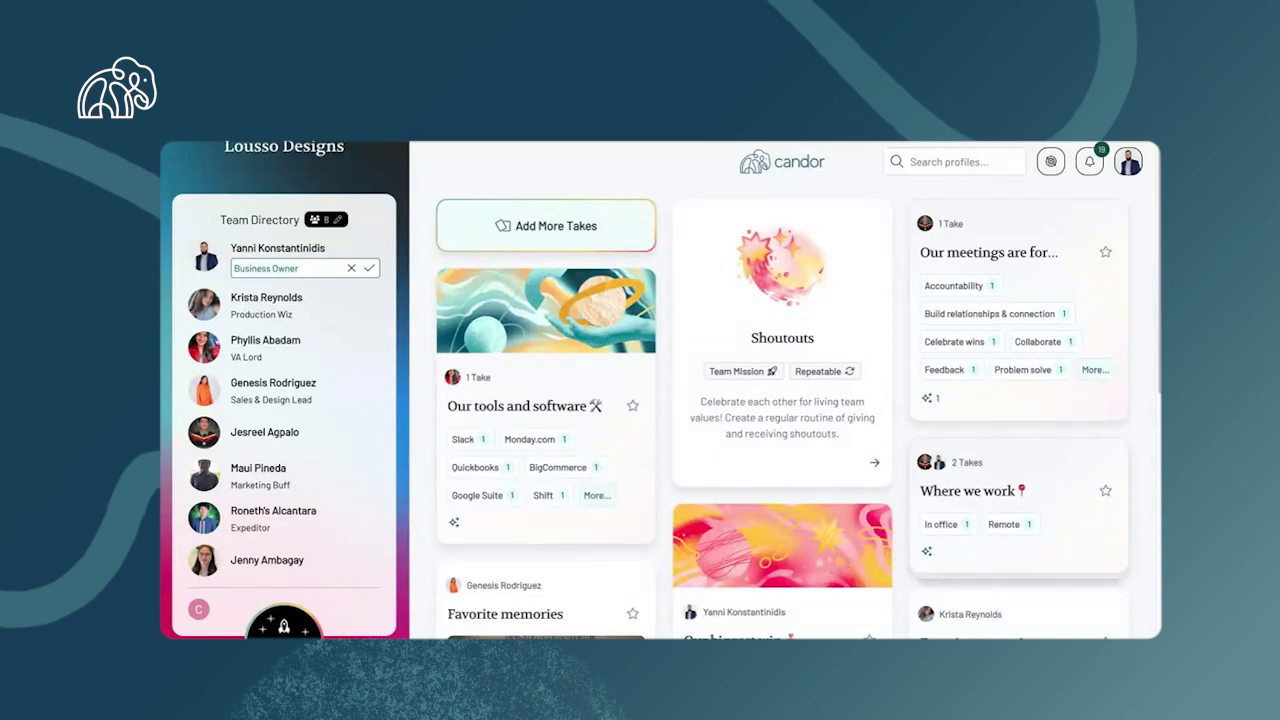
Change the first teammate's title from Business Owner to 'El Capitan'.
text(El Capitan)
key(Return)
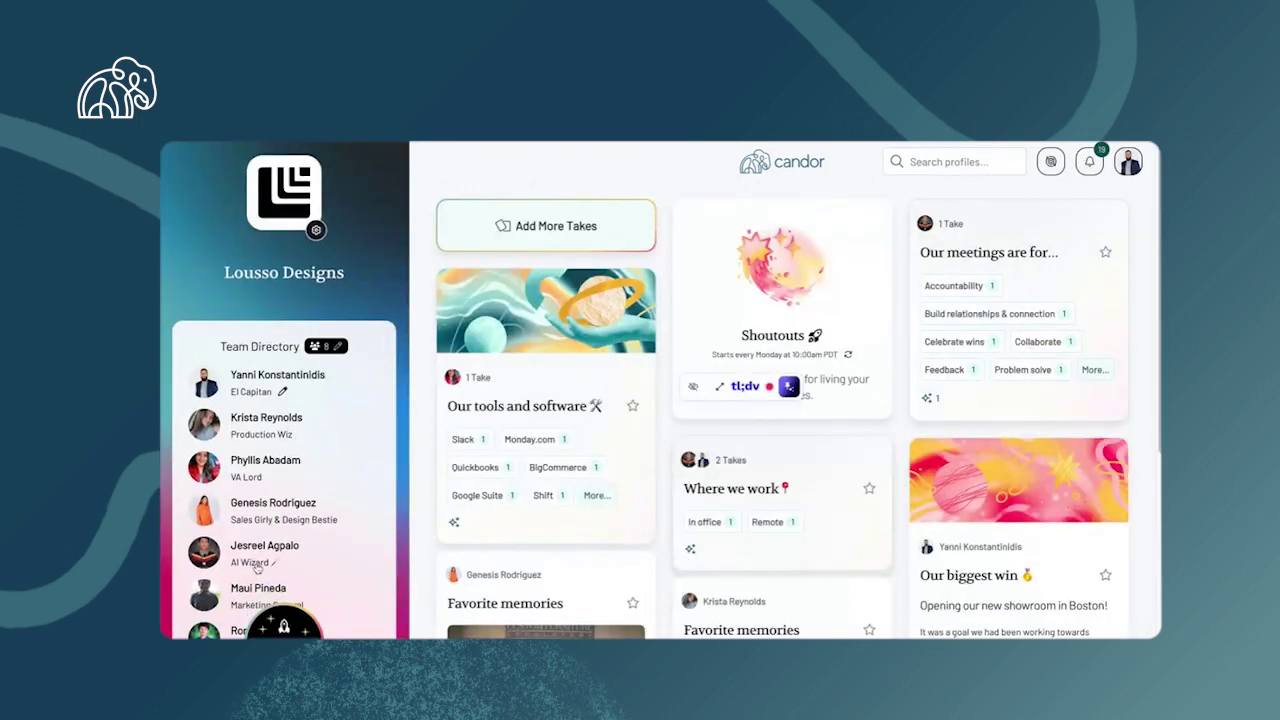
Change your 'Where we work' take answer to Hybrid and submit it.
scroll(253, 568, down, 2)
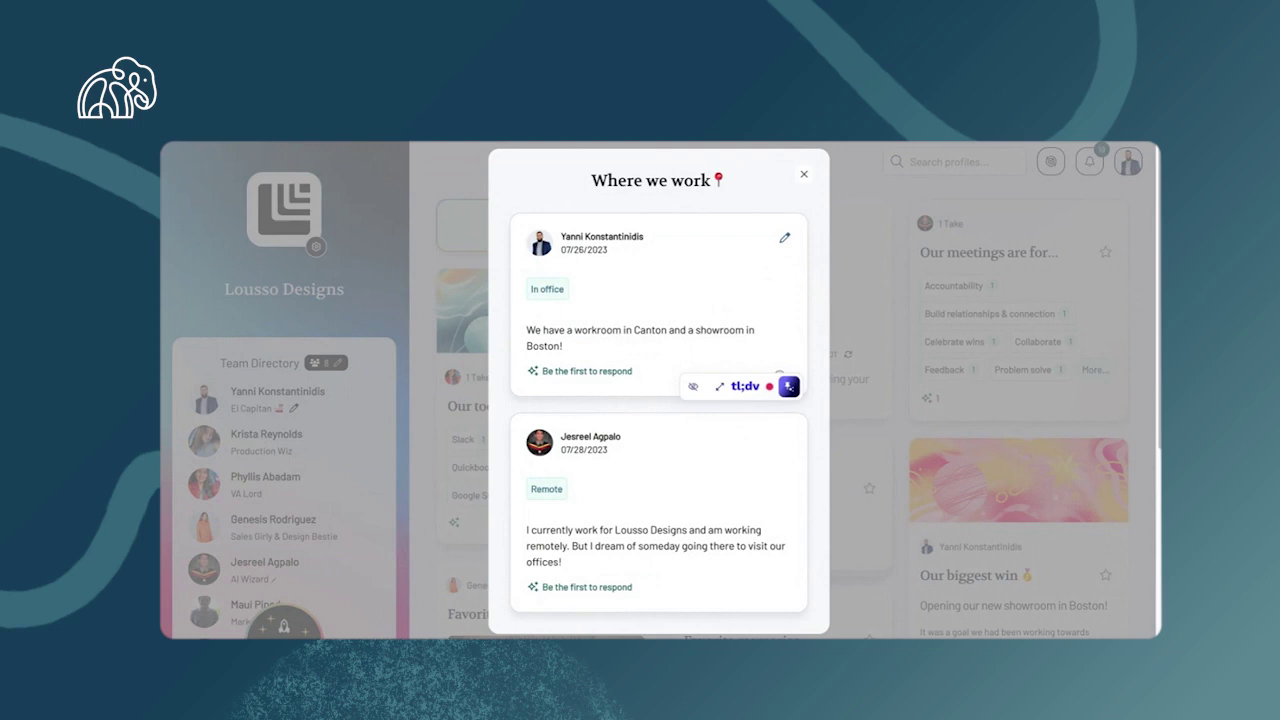
click(784, 237)
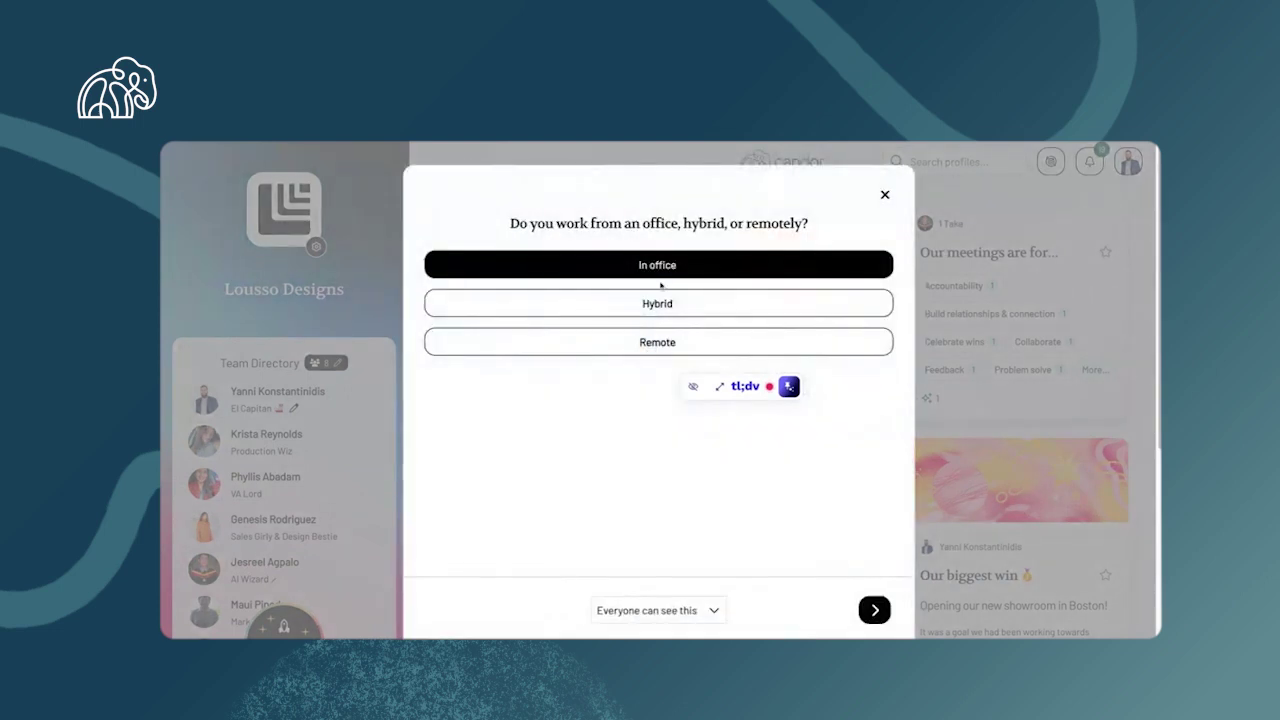
click(673, 306)
click(679, 273)
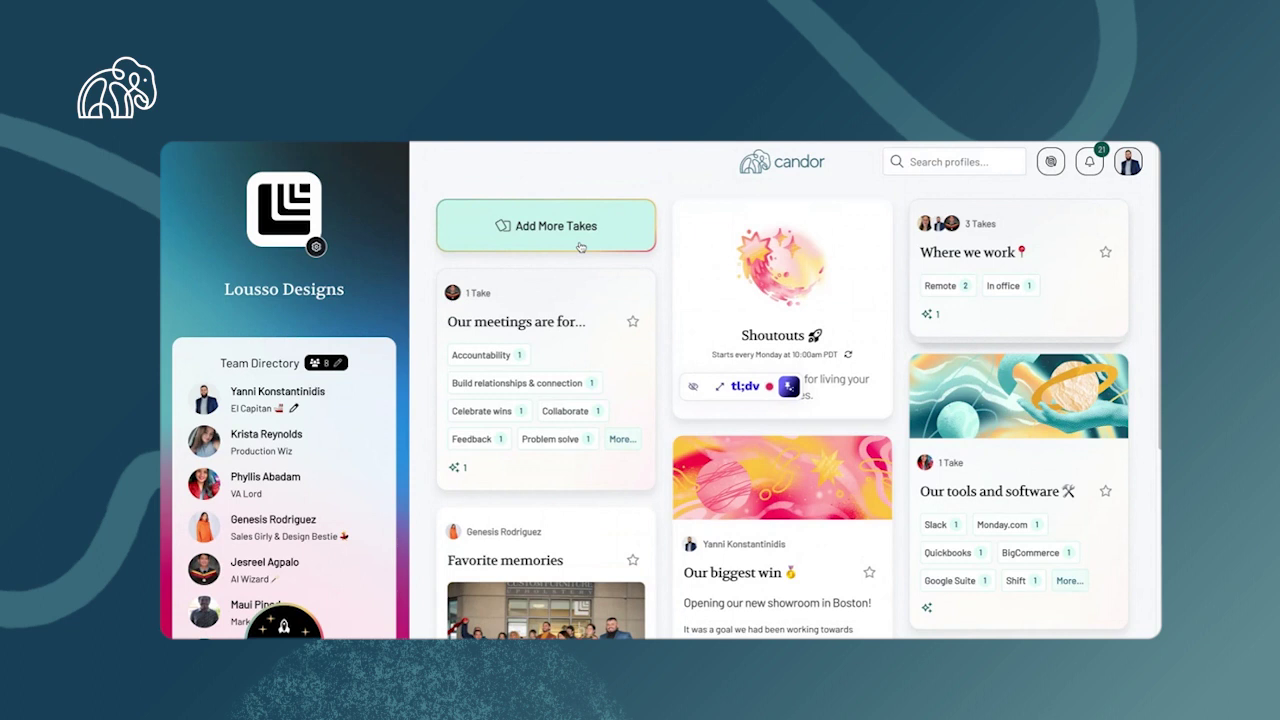
Ask three teammates for their takes on the work-location question via Ask Teammates.
click(580, 247)
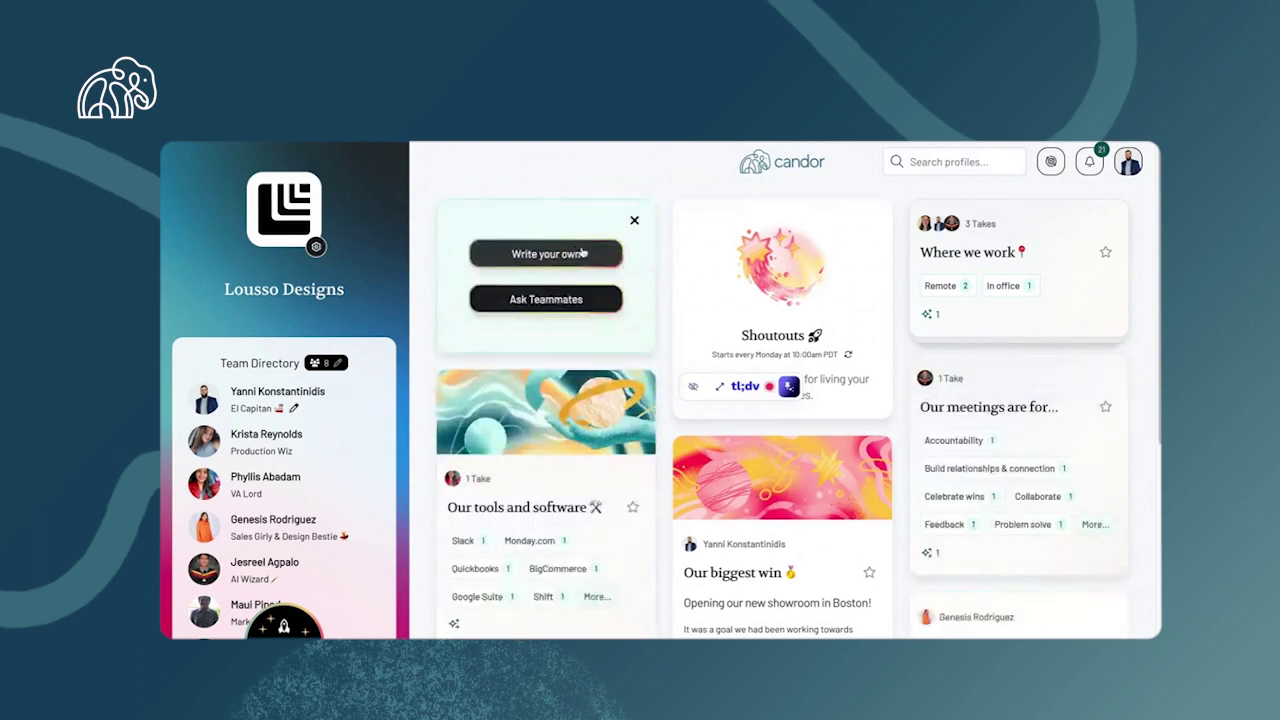
click(566, 299)
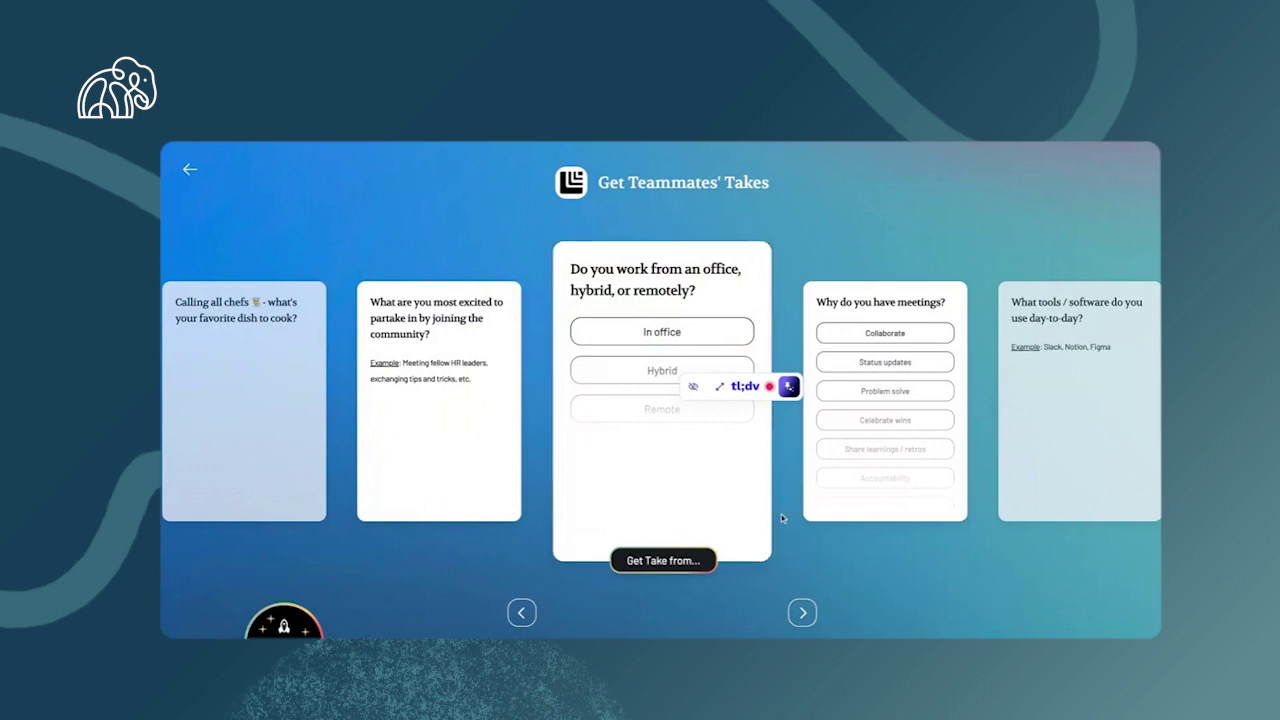
click(694, 558)
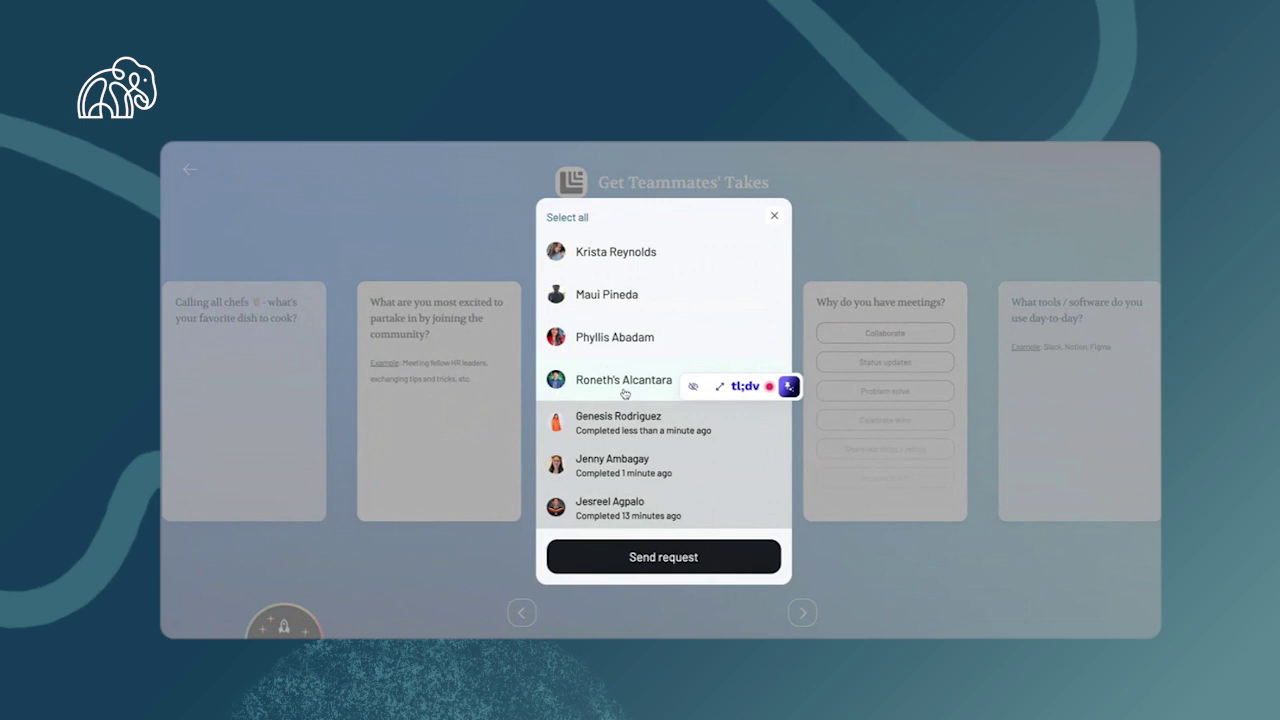
click(605, 345)
click(609, 304)
click(622, 268)
click(656, 560)
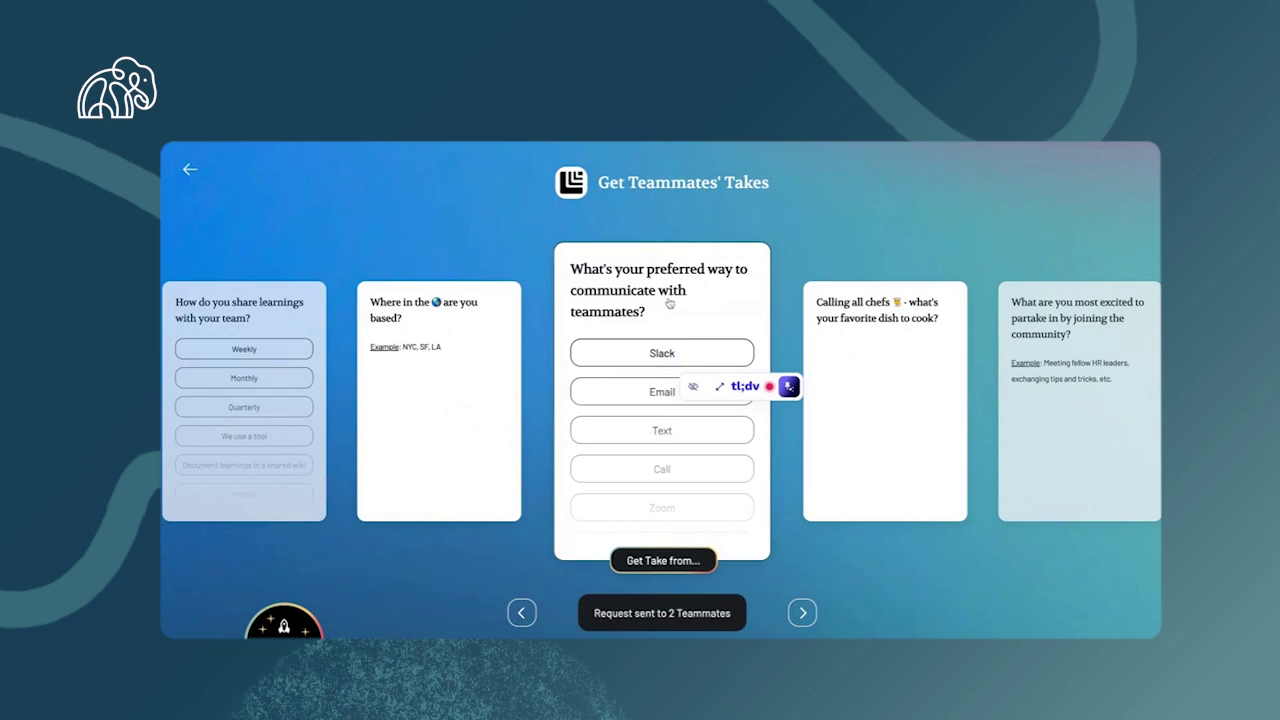
click(506, 336)
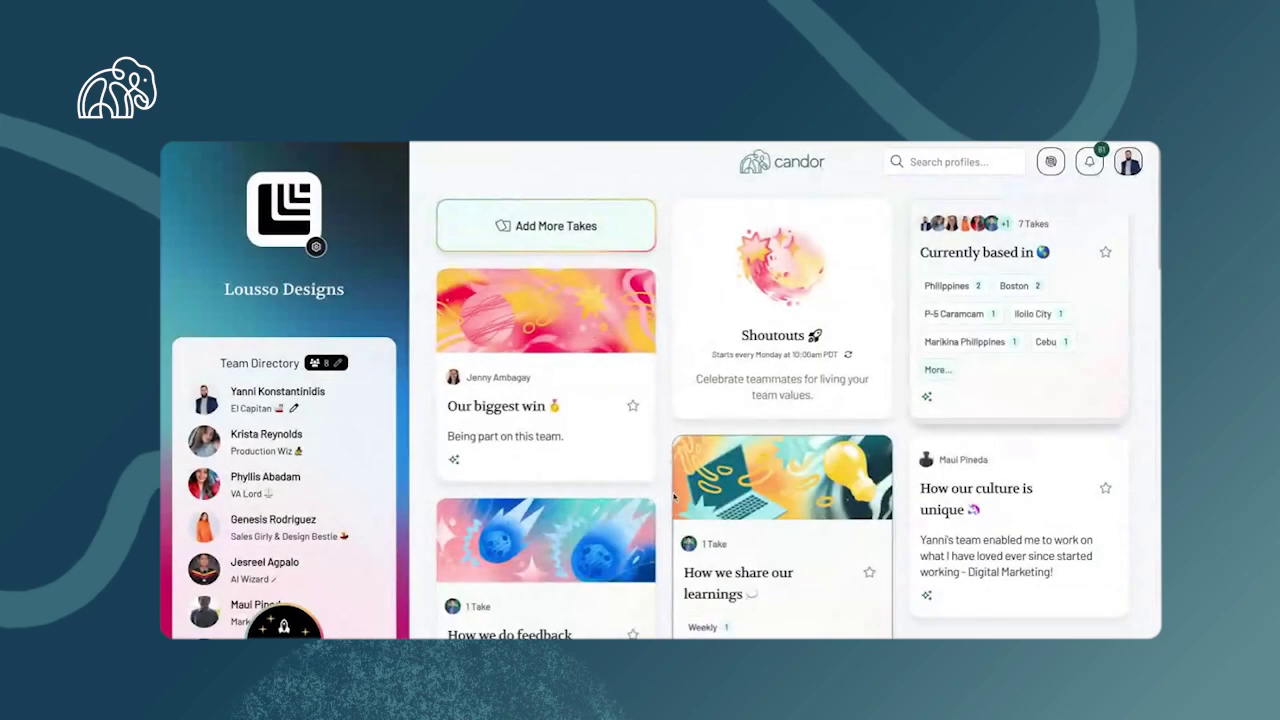
Scroll the Lousso Designs team page to review new take cards like 'Currently based in' and 'Our strengths'.
scroll(674, 496, down, 4)
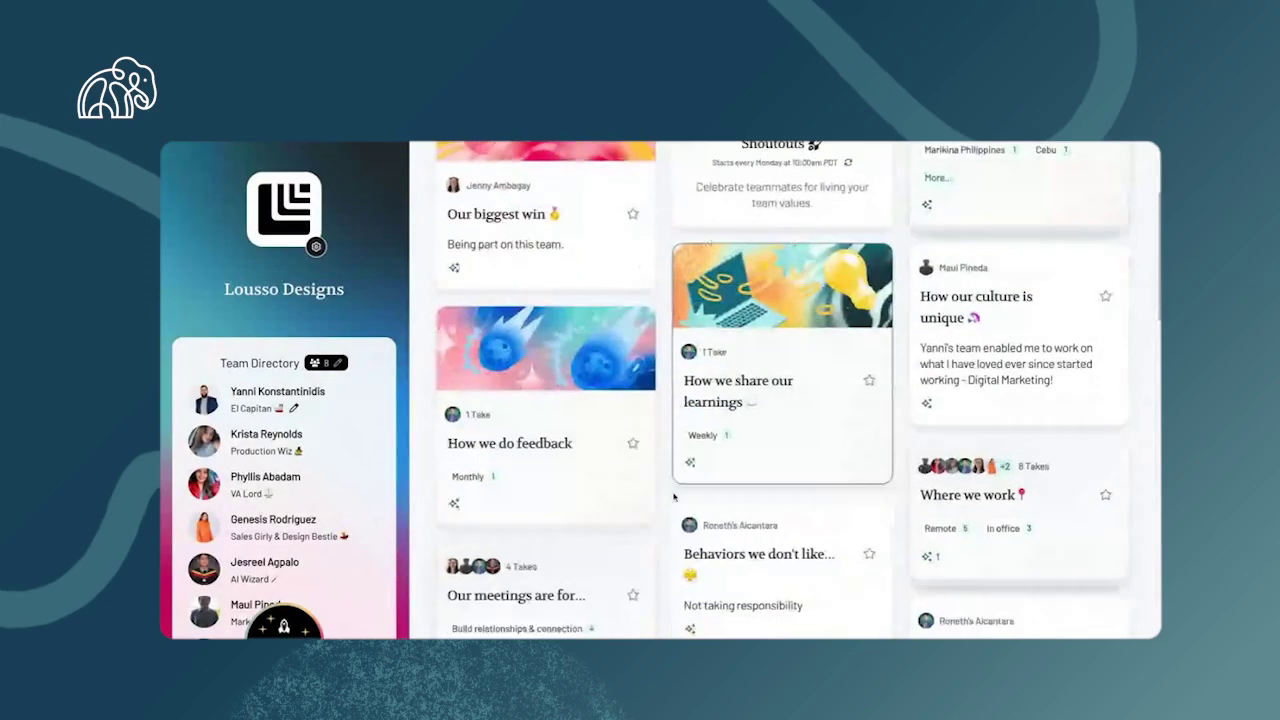
scroll(674, 496, down, 4)
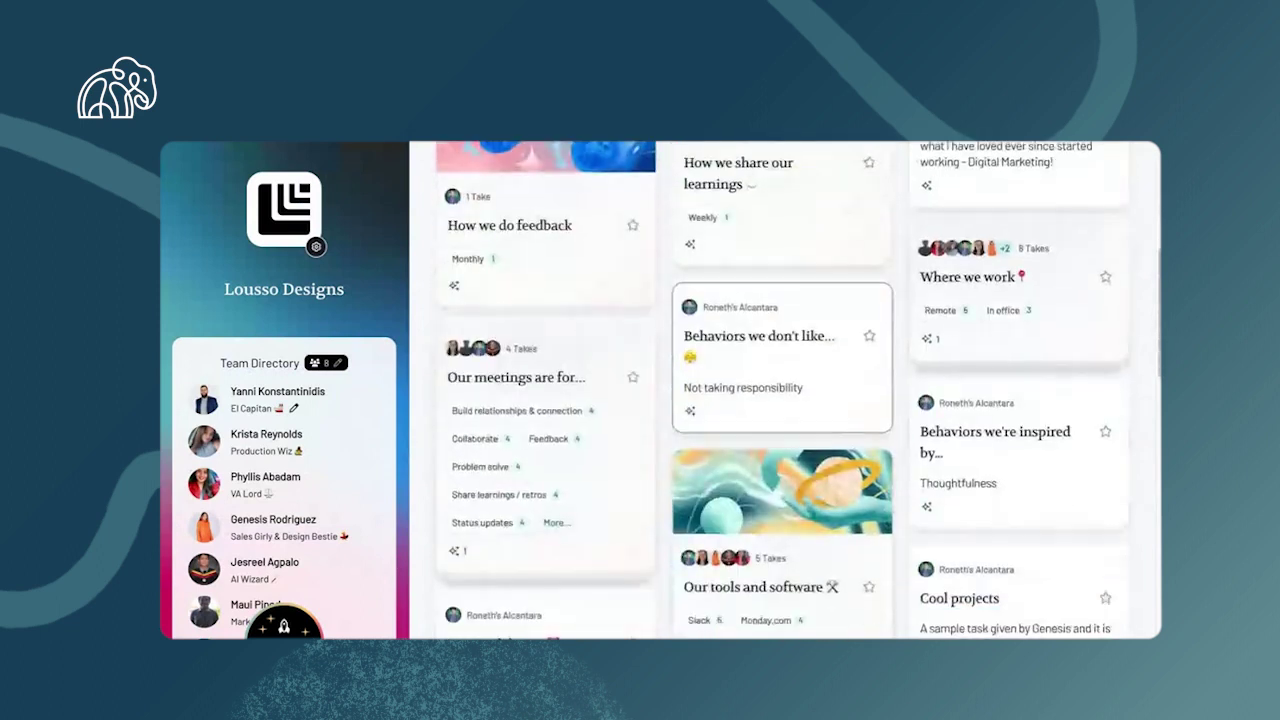
scroll(814, 411, down, 3)
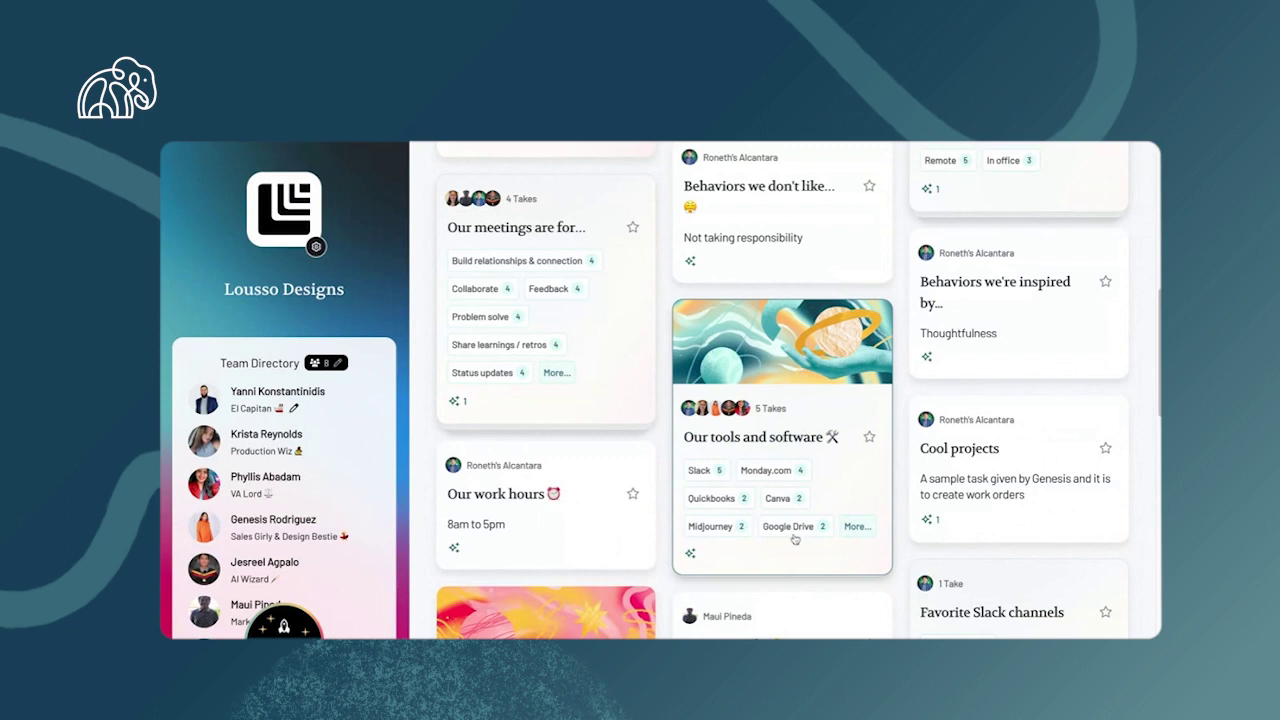
scroll(786, 588, down, 3)
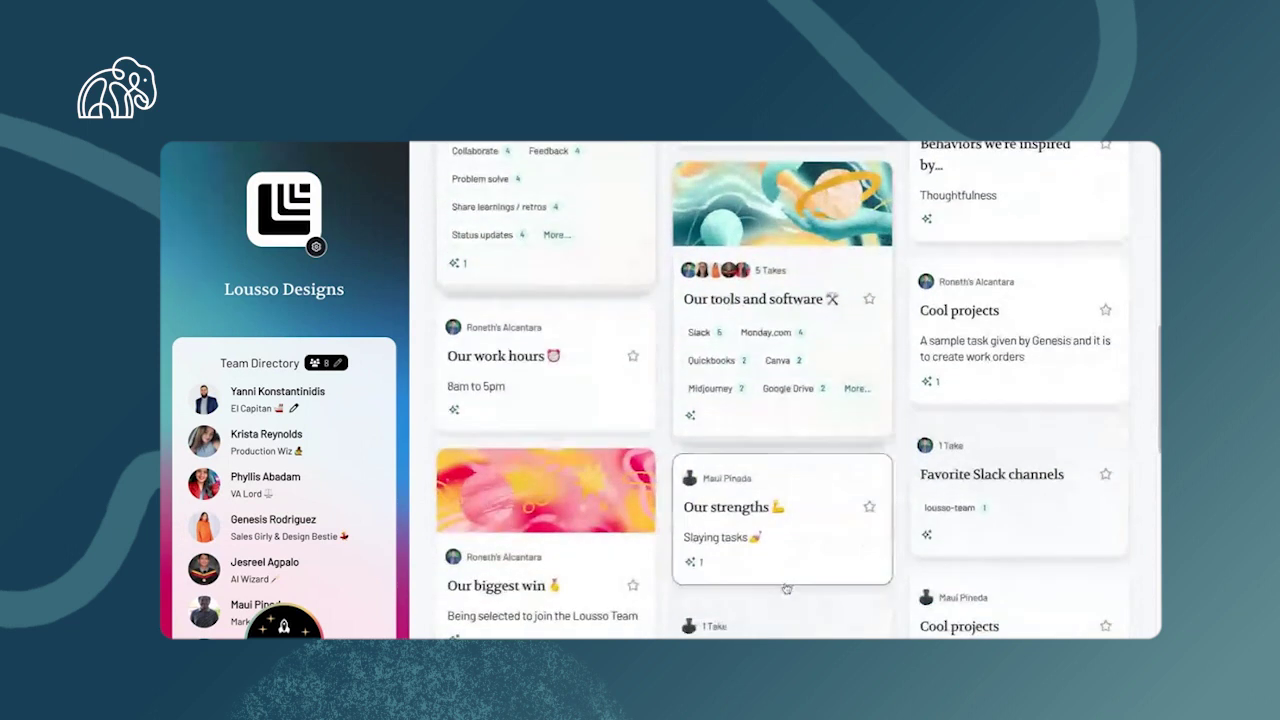
scroll(786, 588, down, 2)
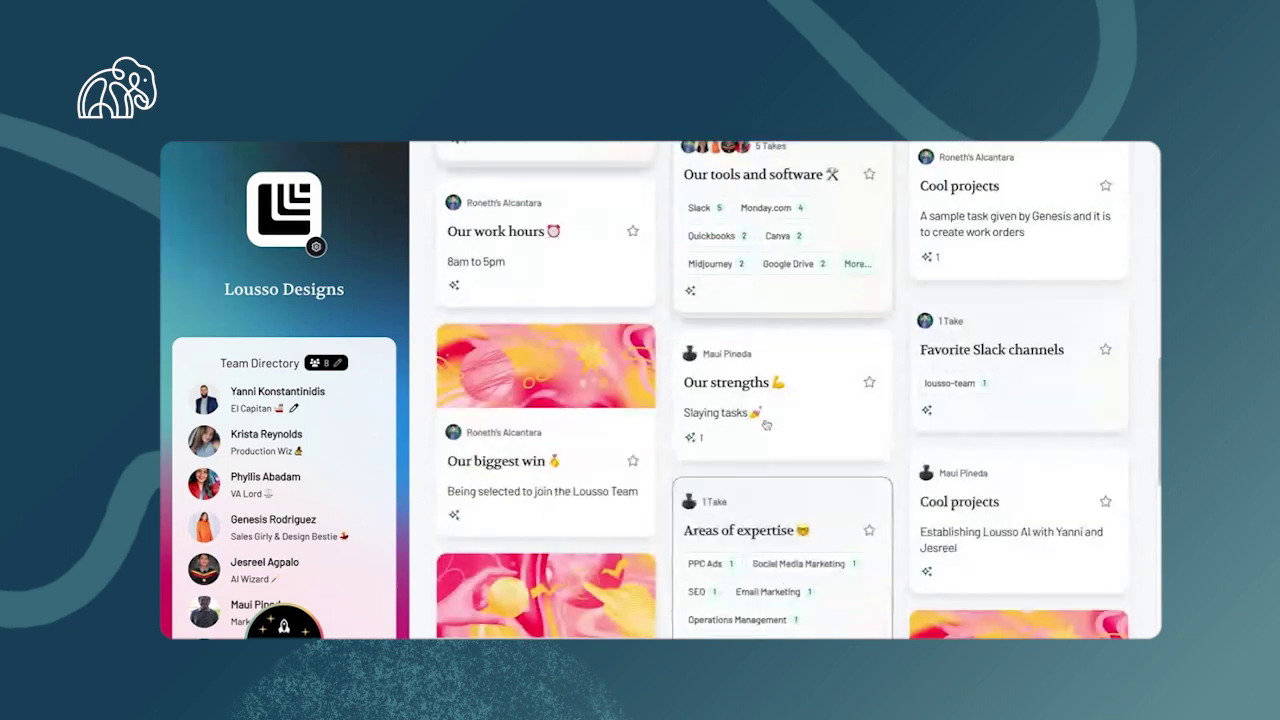
scroll(782, 551, down, 3)
scroll(782, 551, down, 5)
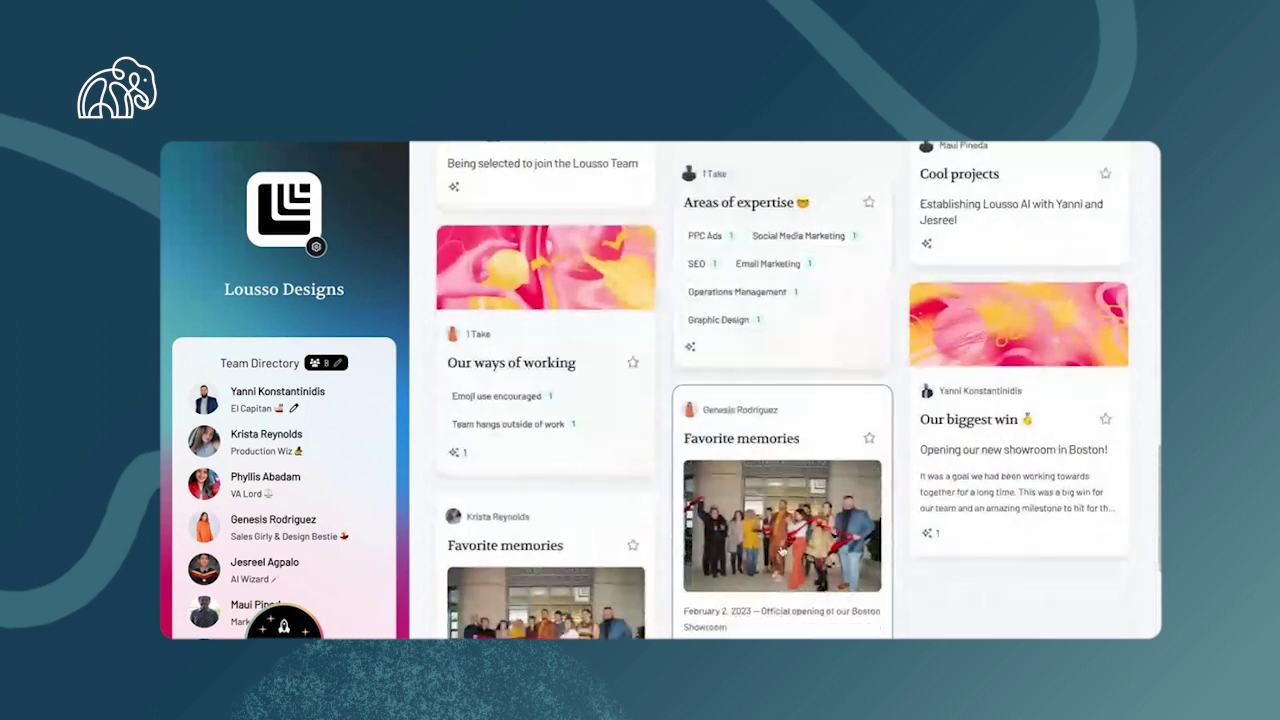
scroll(782, 551, down, 2)
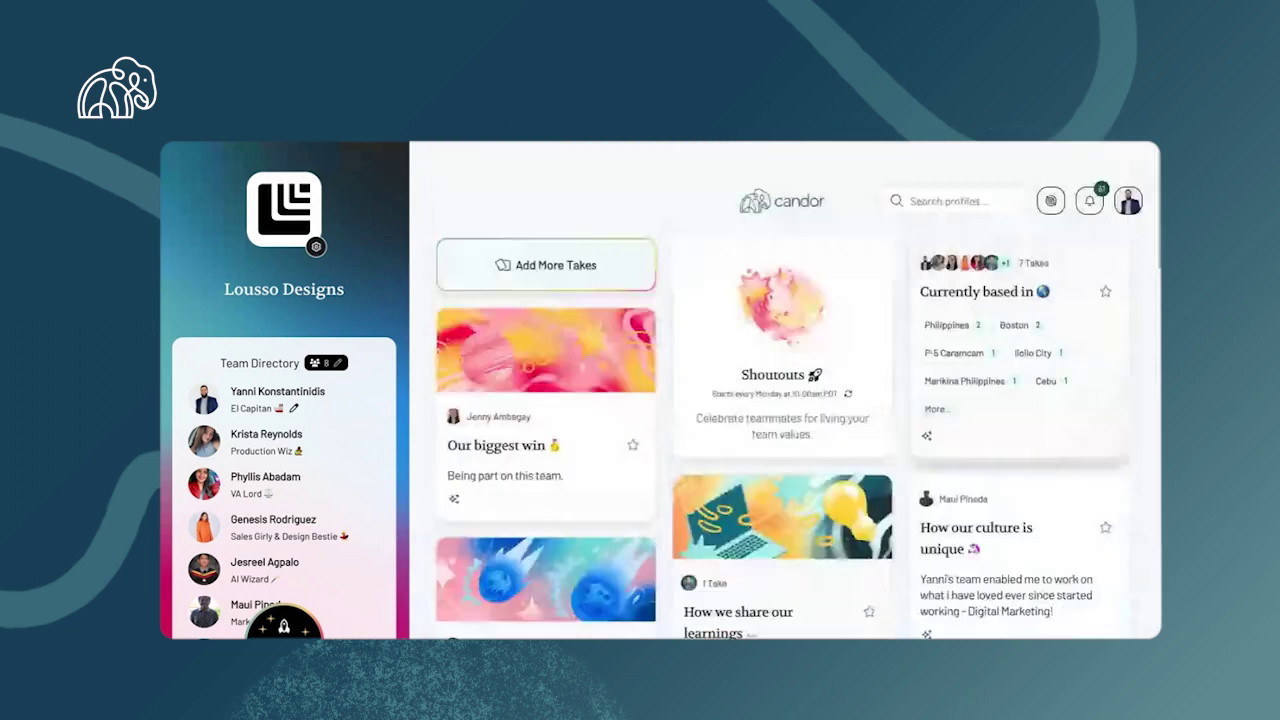